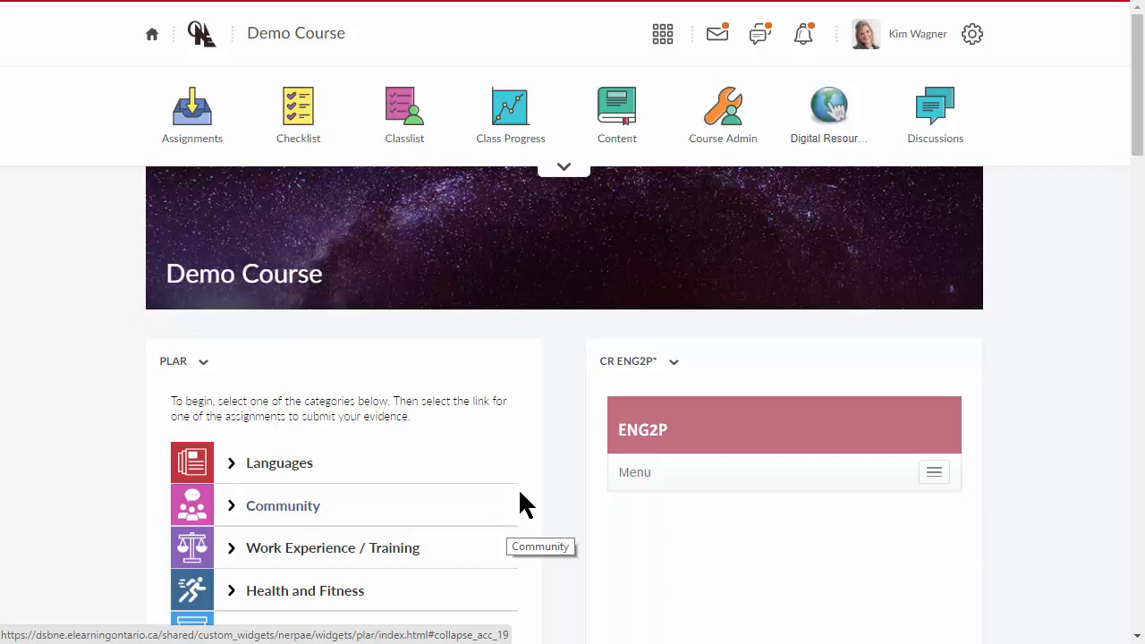
- Open the course's Import/Export/Copy Components tool and search the course offerings for "teacher - date"
left_click(726, 134)
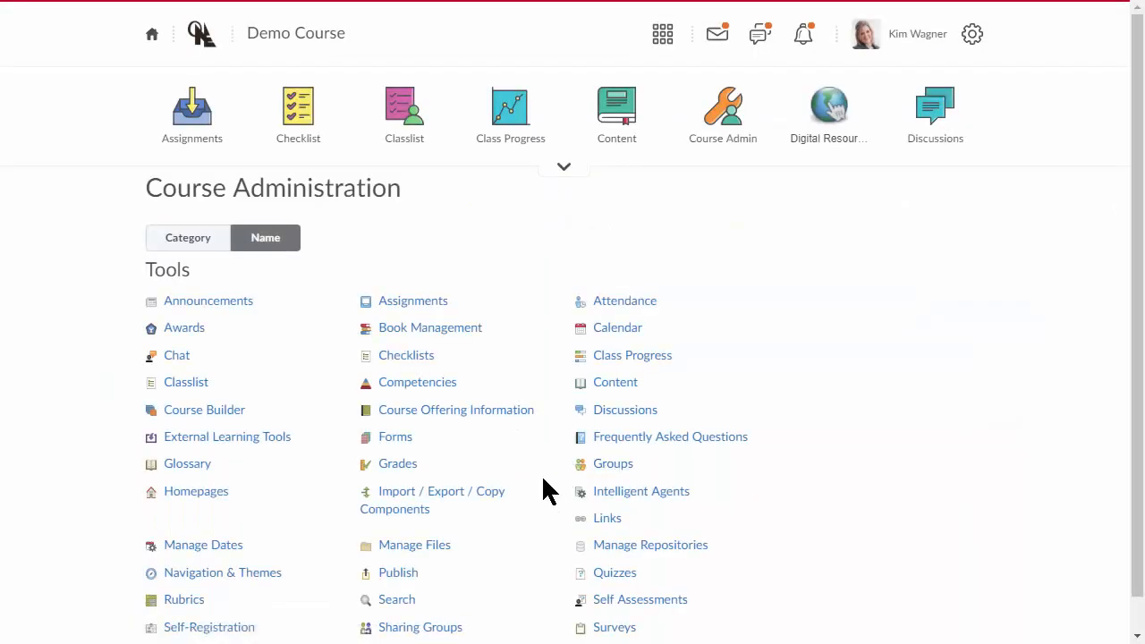
left_click(420, 507)
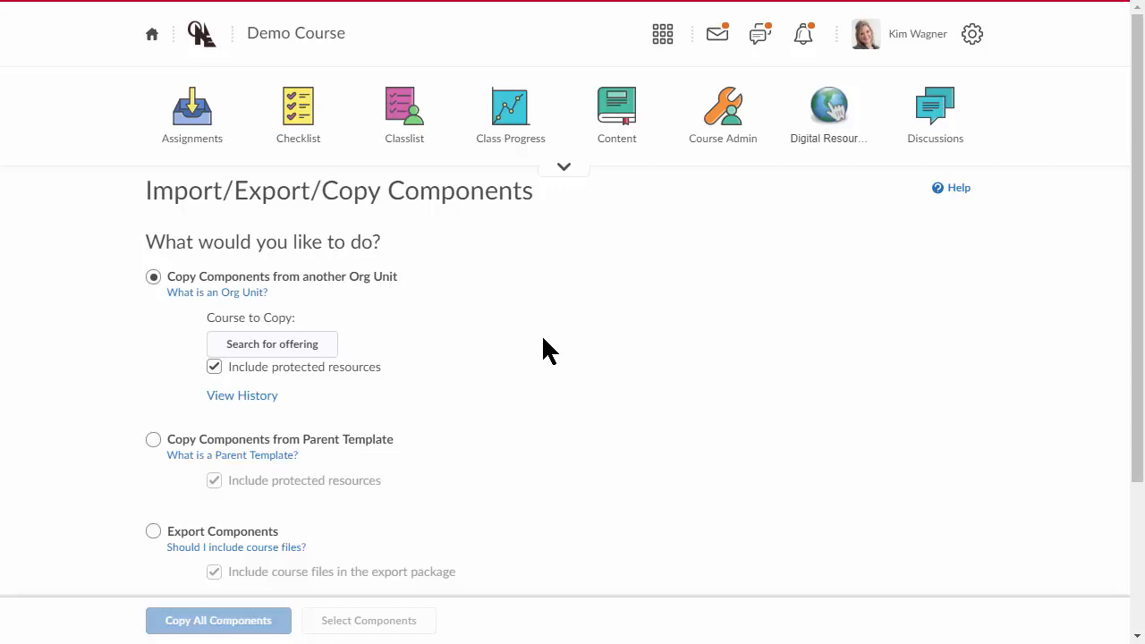
left_click(269, 345)
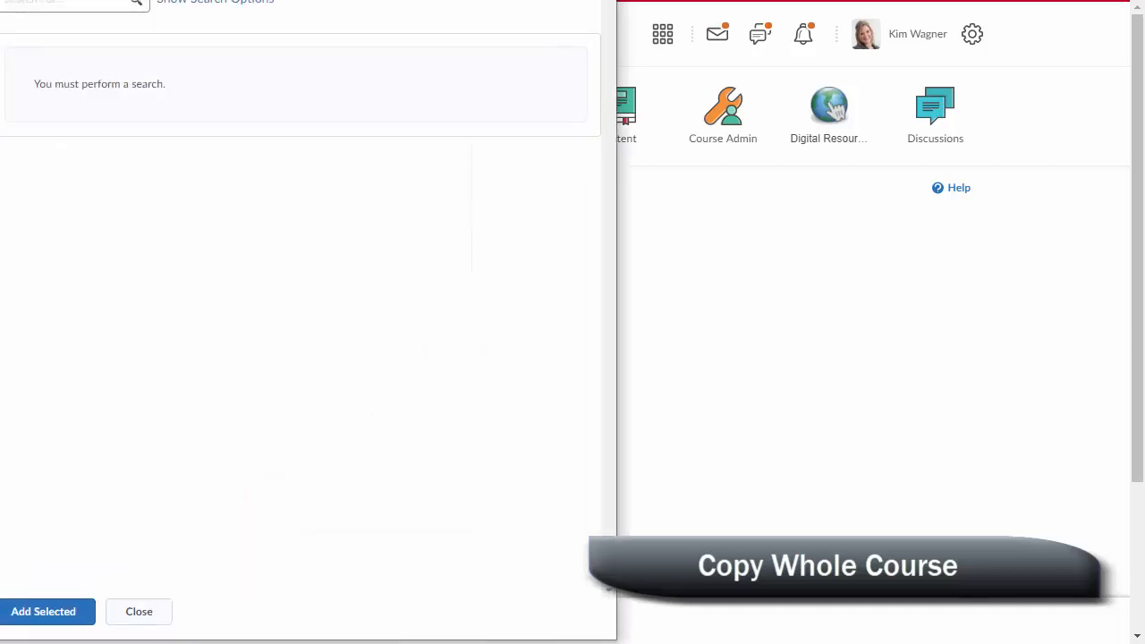
left_click(104, 139)
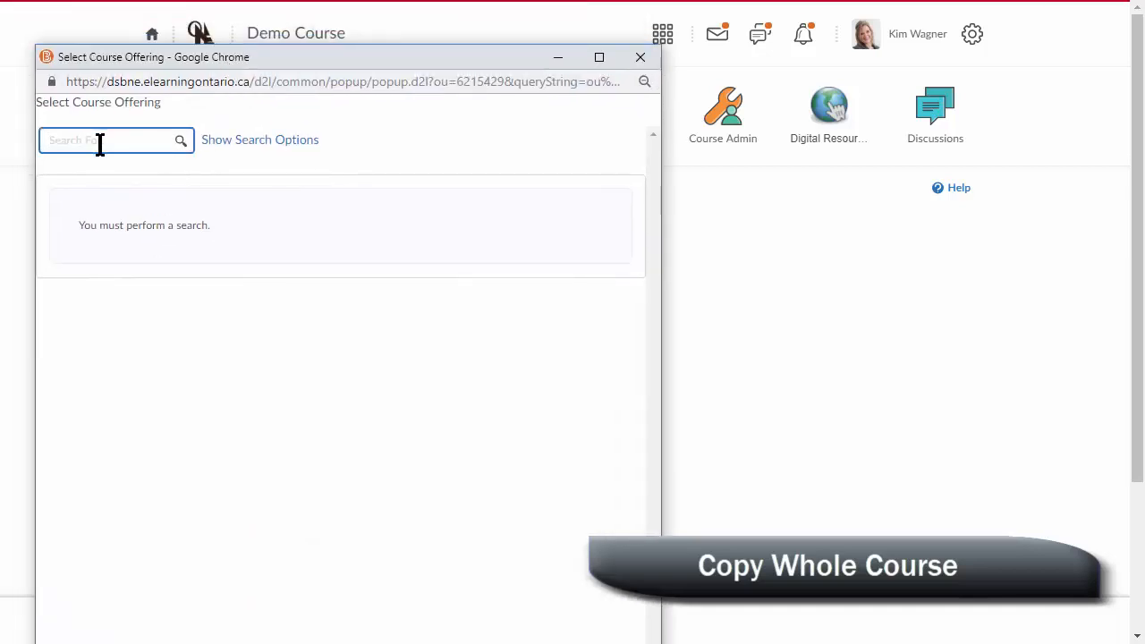
type("teach")
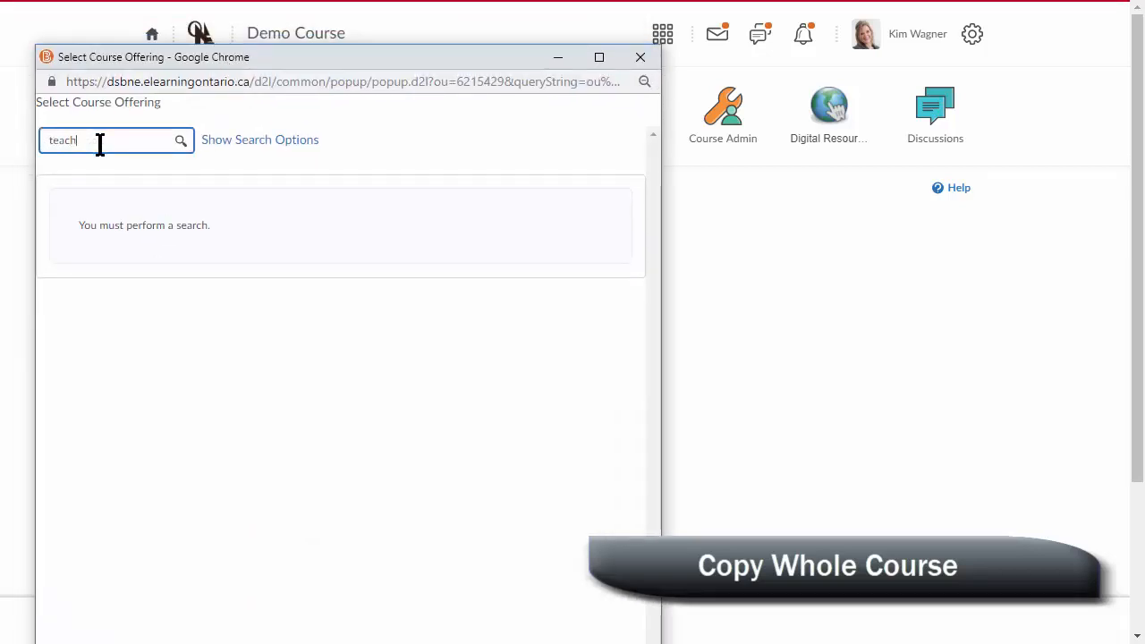
type("er - Kate")
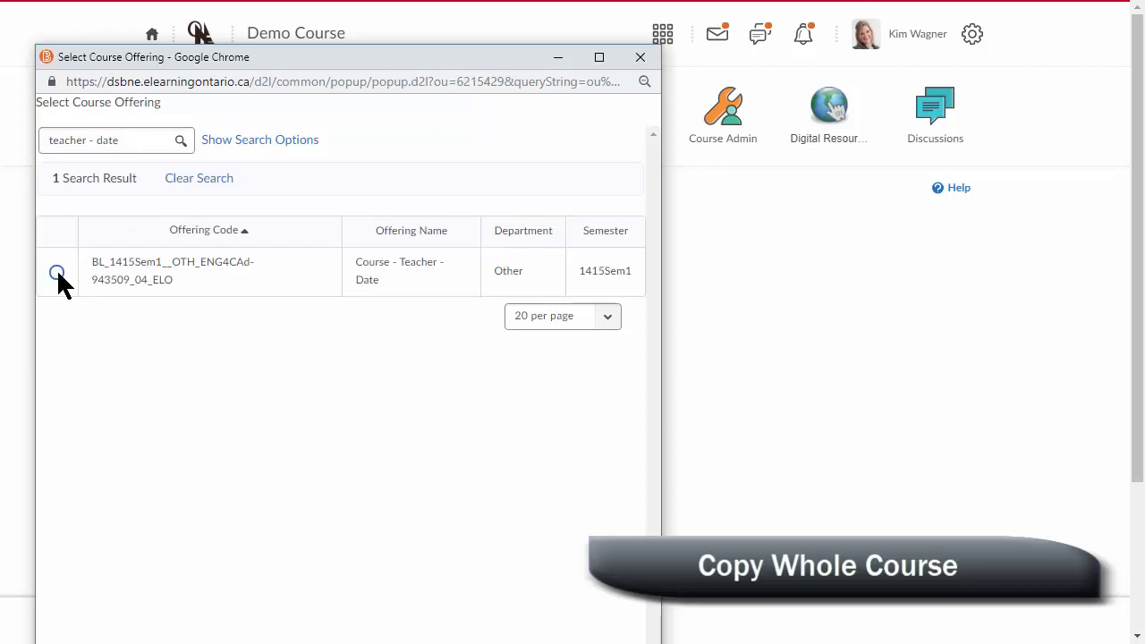
- Add the Course - Teacher - Date offering as the course to copy and copy all of its components
left_click(56, 272)
left_click(81, 488)
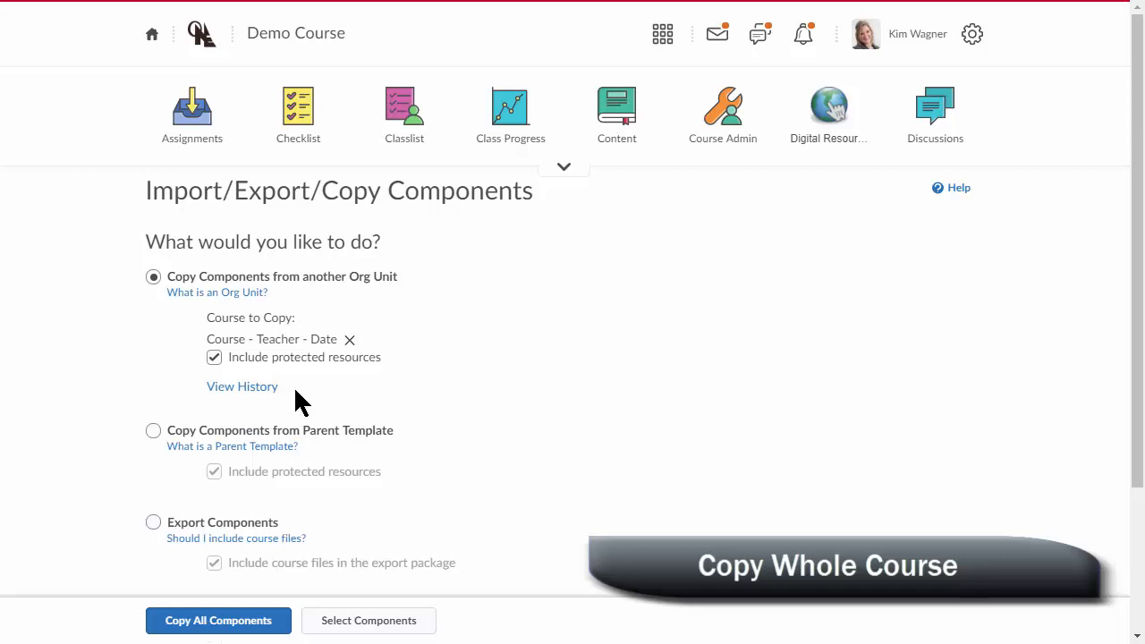
left_click(223, 627)
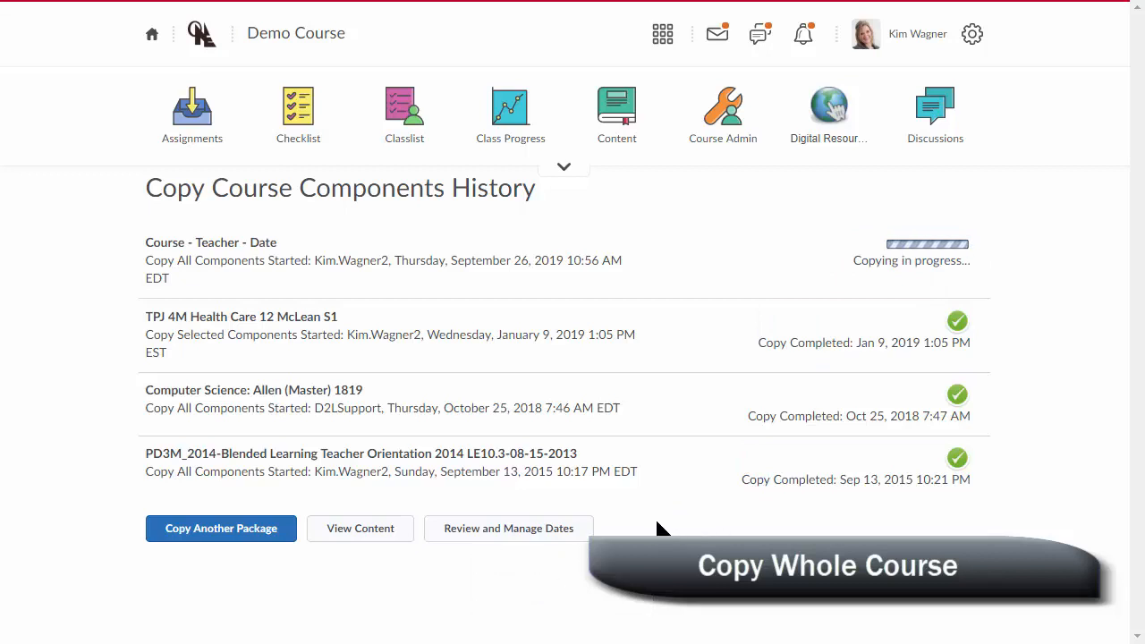
- Return to Import/Export/Copy Components through course administration and search for the "teacher - date" offering again
left_click(563, 184)
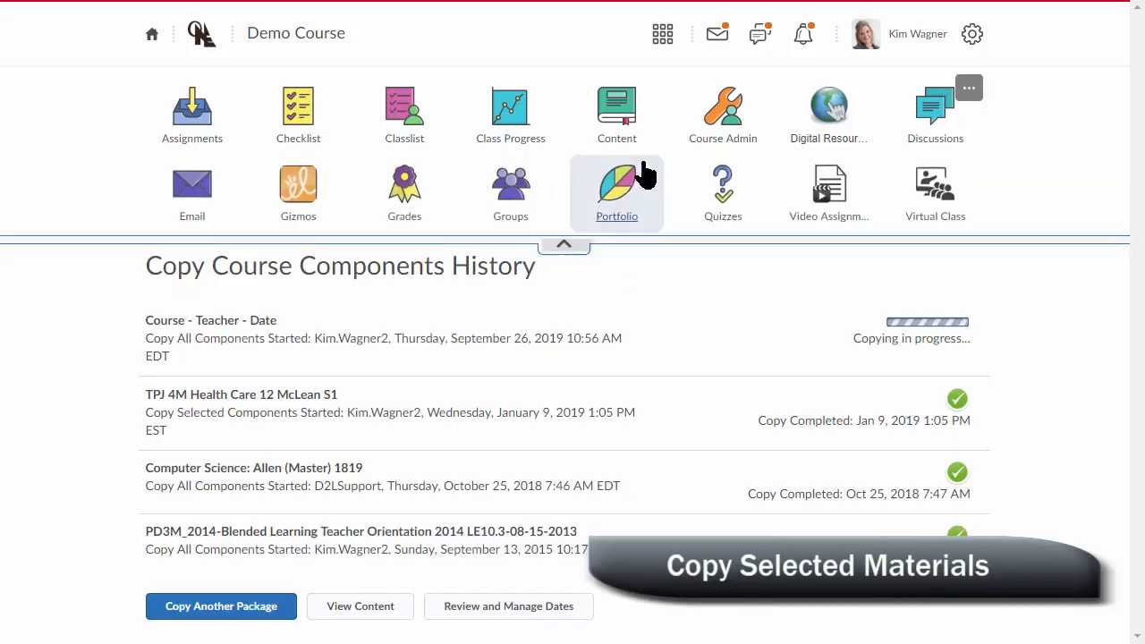
left_click(726, 108)
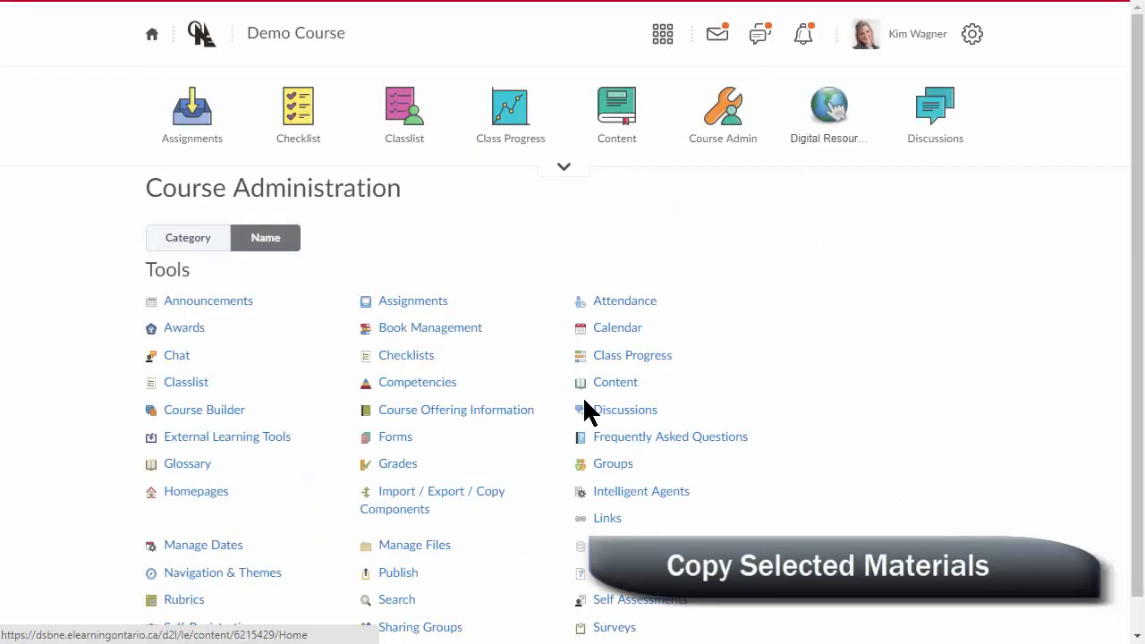
left_click(393, 501)
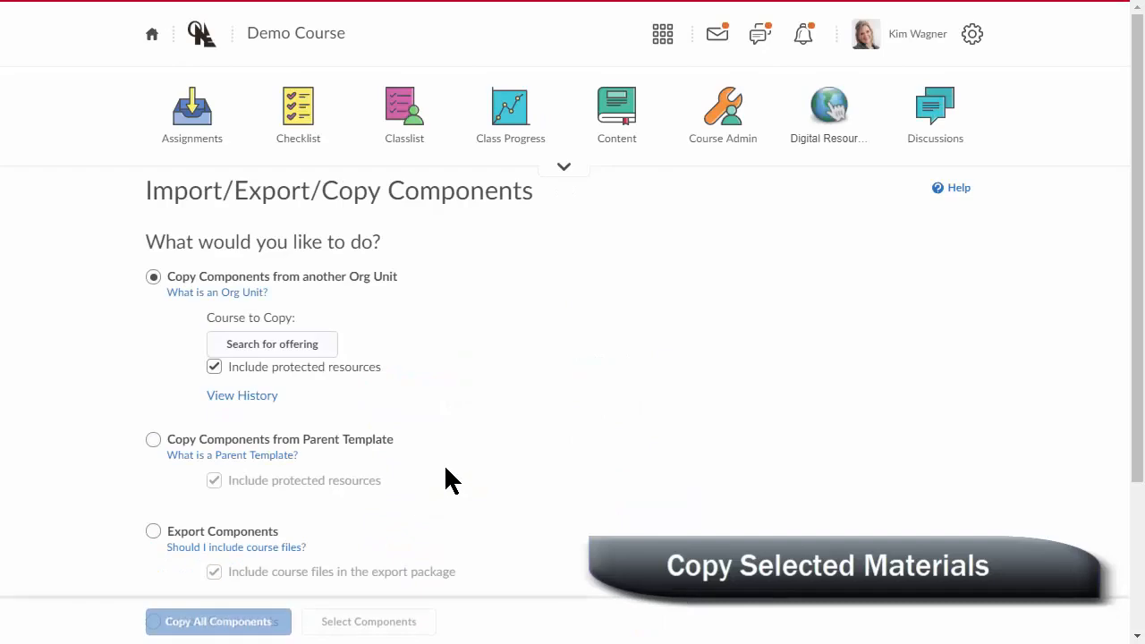
left_click(269, 347)
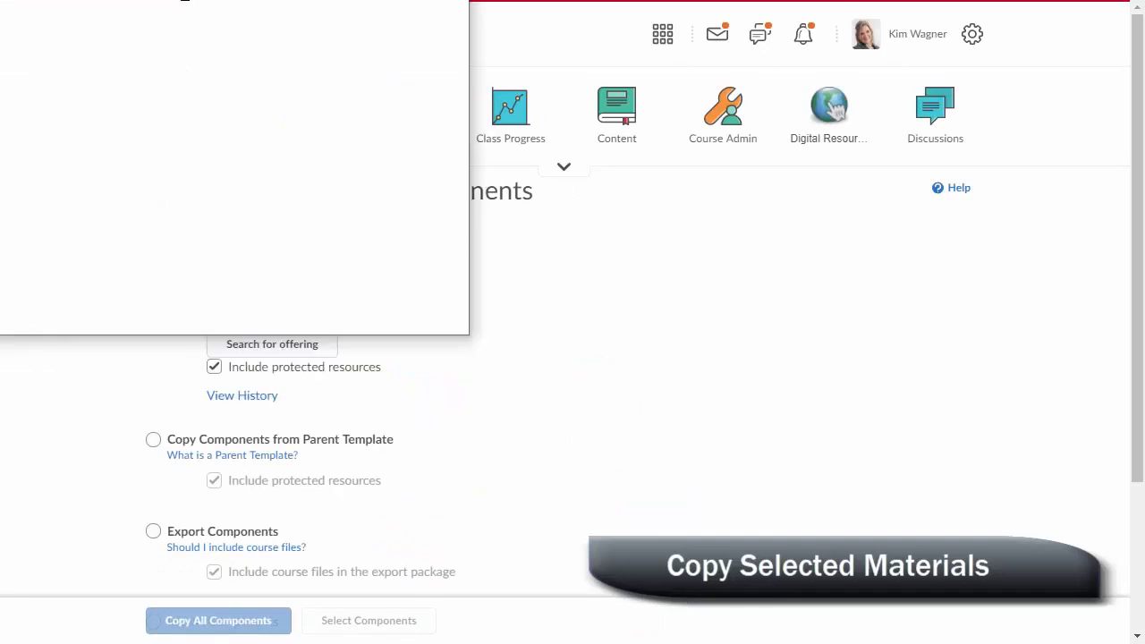
left_click(191, 45)
type("teacher - date")
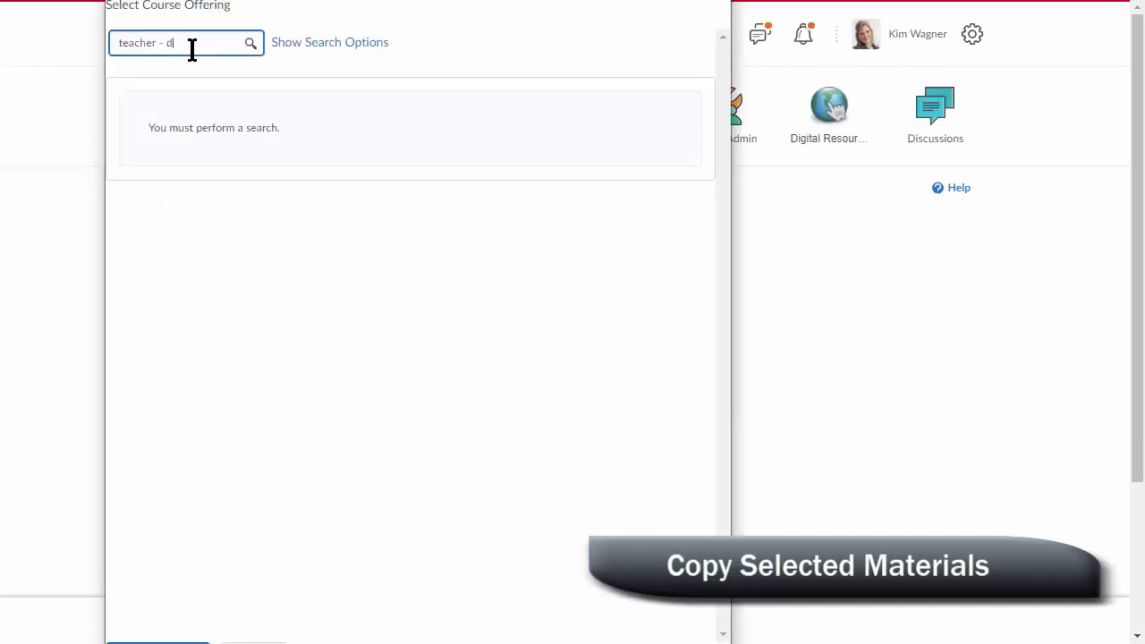
key("Return")
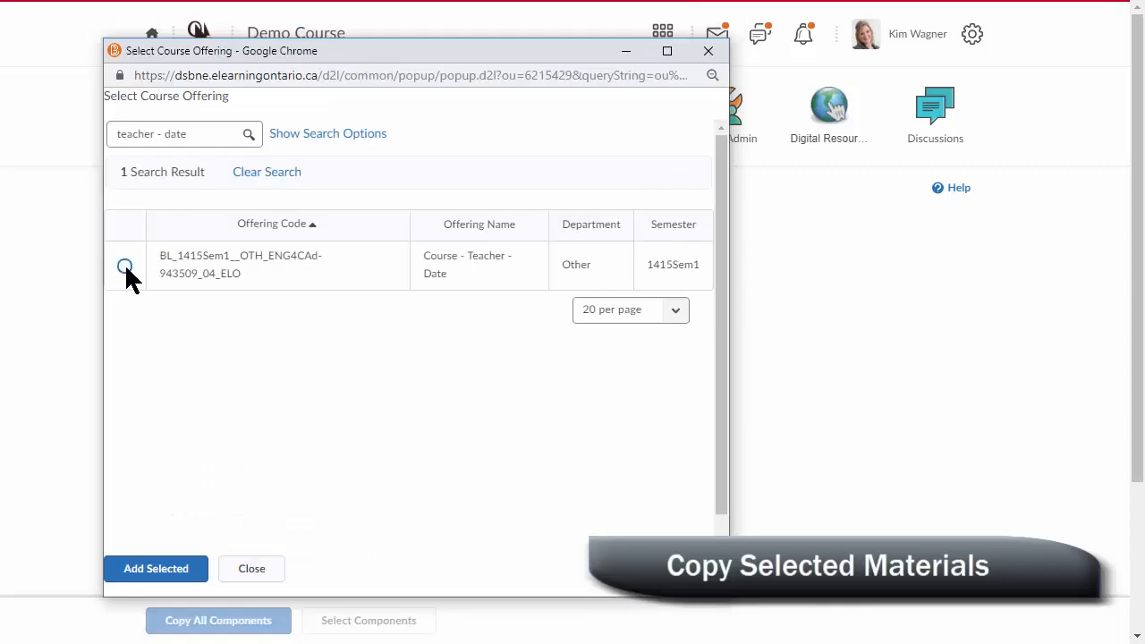
- Add Course - Teacher - Date as the source course and choose to copy only selected components
left_click(124, 267)
left_click(147, 570)
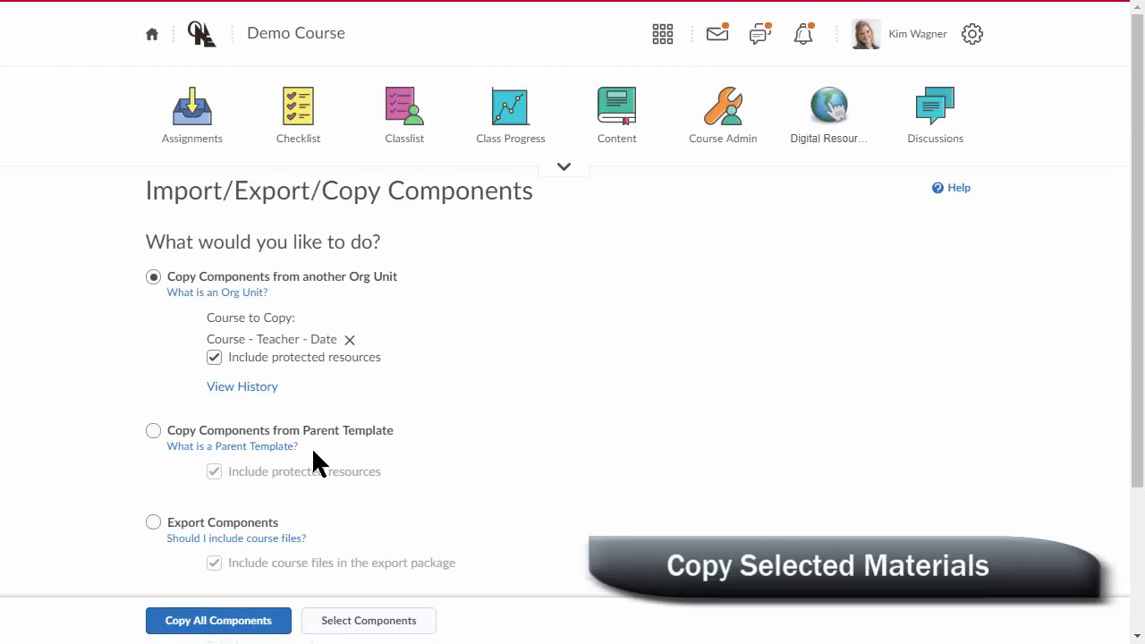
left_click(372, 620)
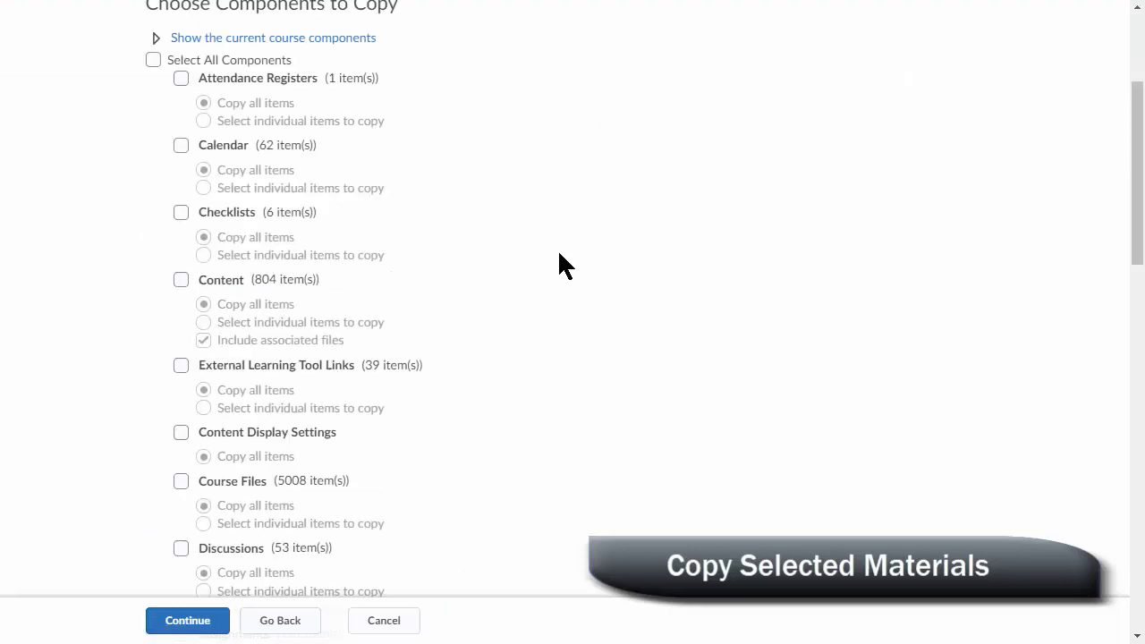
- Include Checklists and Content in the copy, set both to individual item selection, and continue
scroll(559, 254, "up", 1)
scroll(559, 254, "down", 1)
left_click_drag(1136, 177, 1135, 167)
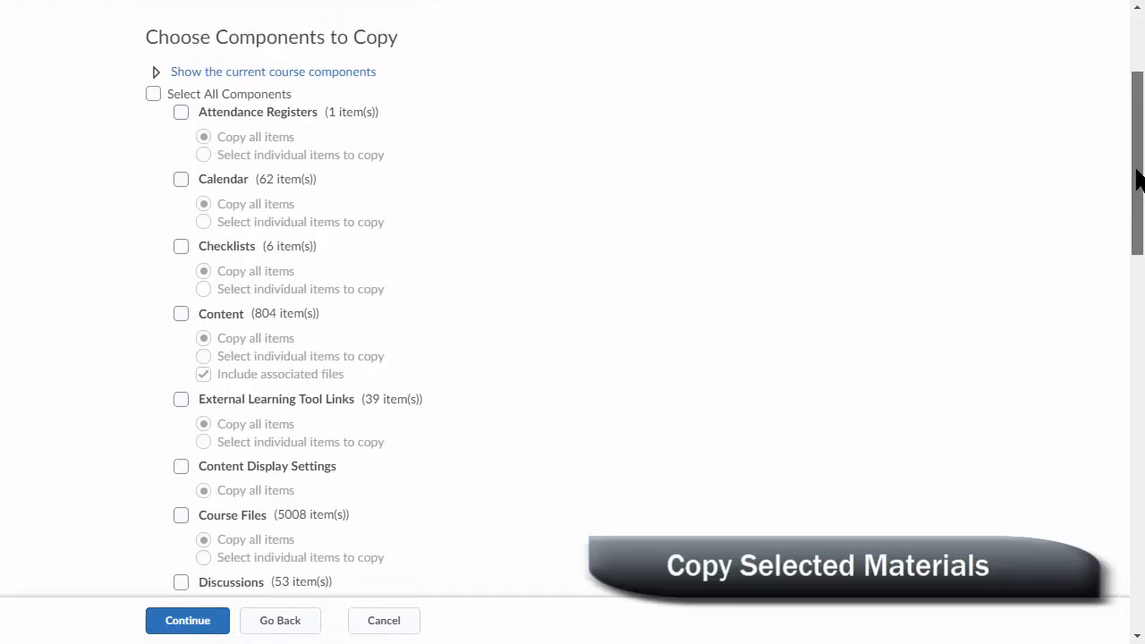
left_click(180, 246)
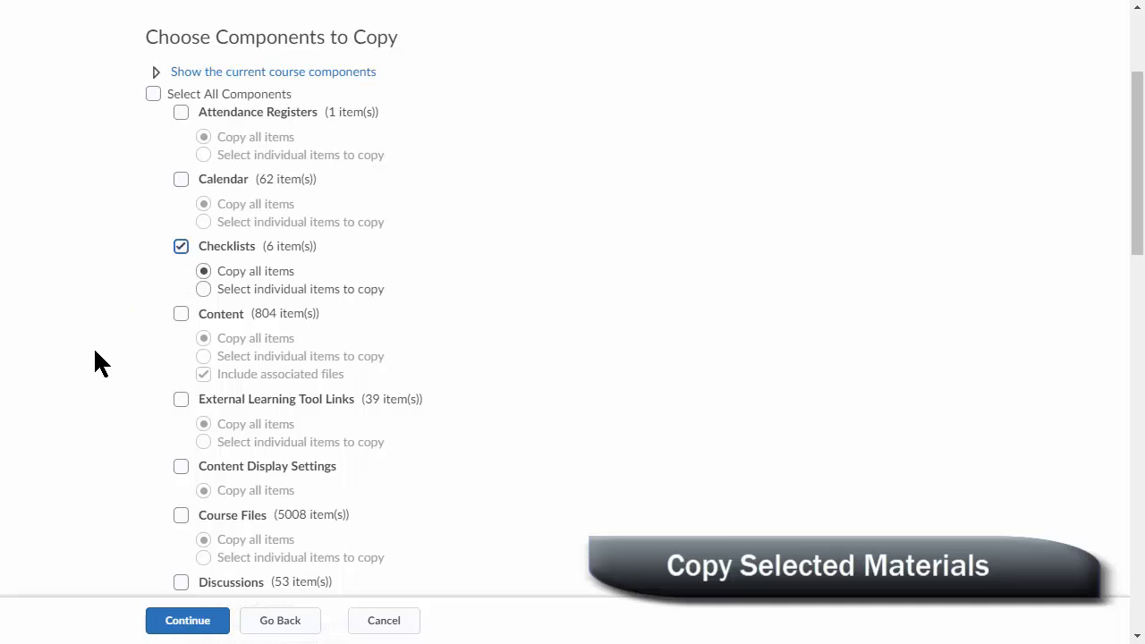
scroll(100, 396, "down", 1)
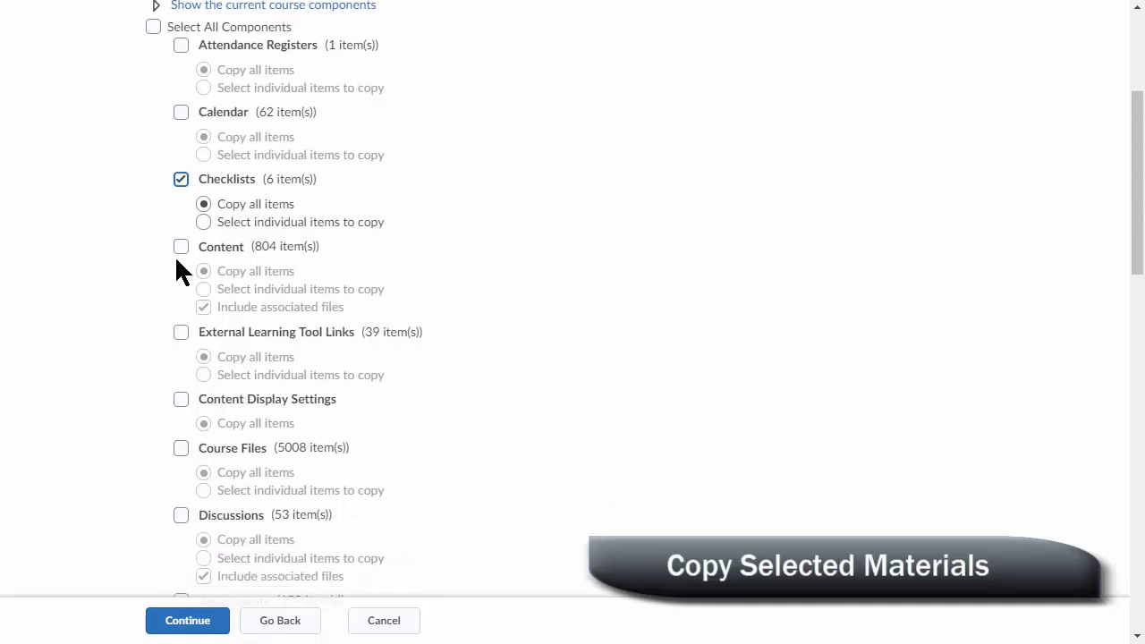
left_click(180, 246)
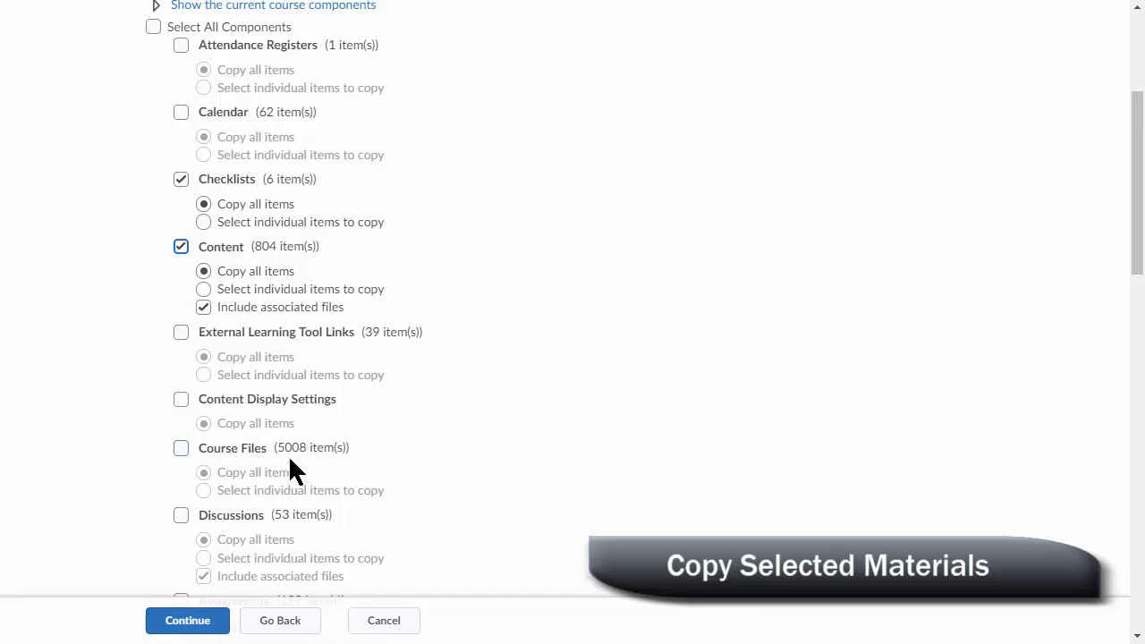
left_click(204, 289)
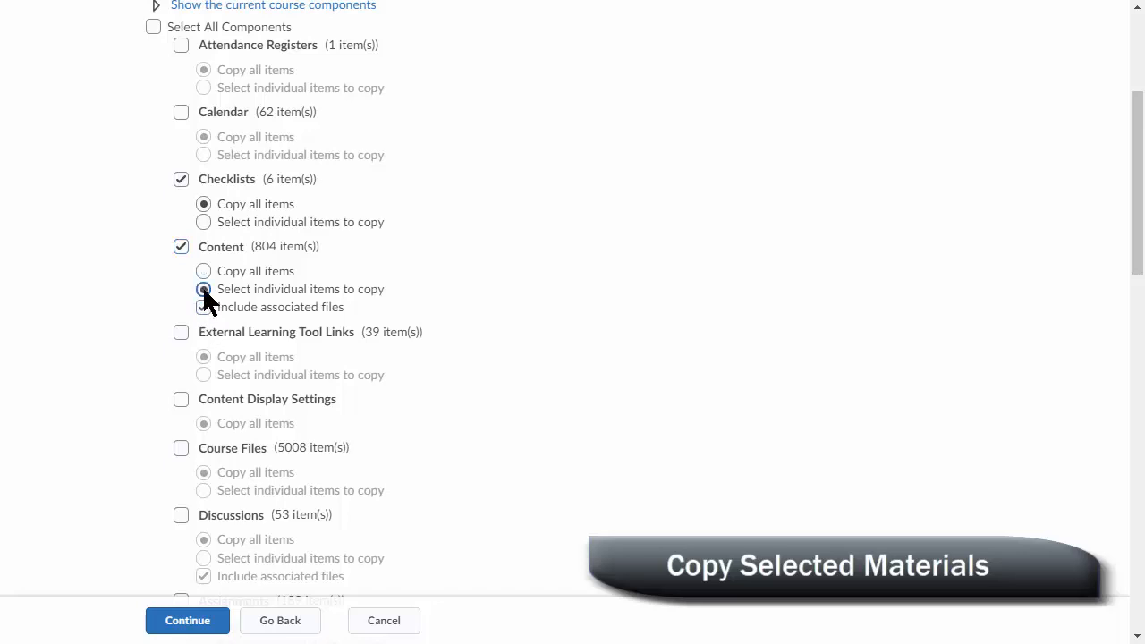
left_click(203, 221)
left_click(197, 623)
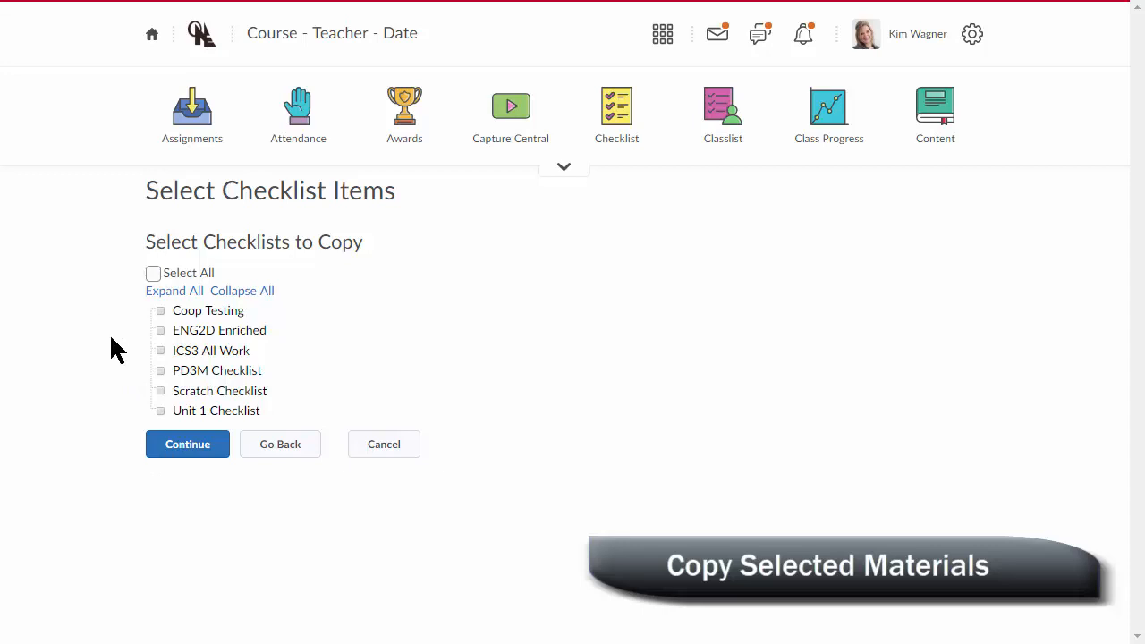
- Select only the PD3M Checklist among the checklists to copy and continue to the content selection
left_click(160, 370)
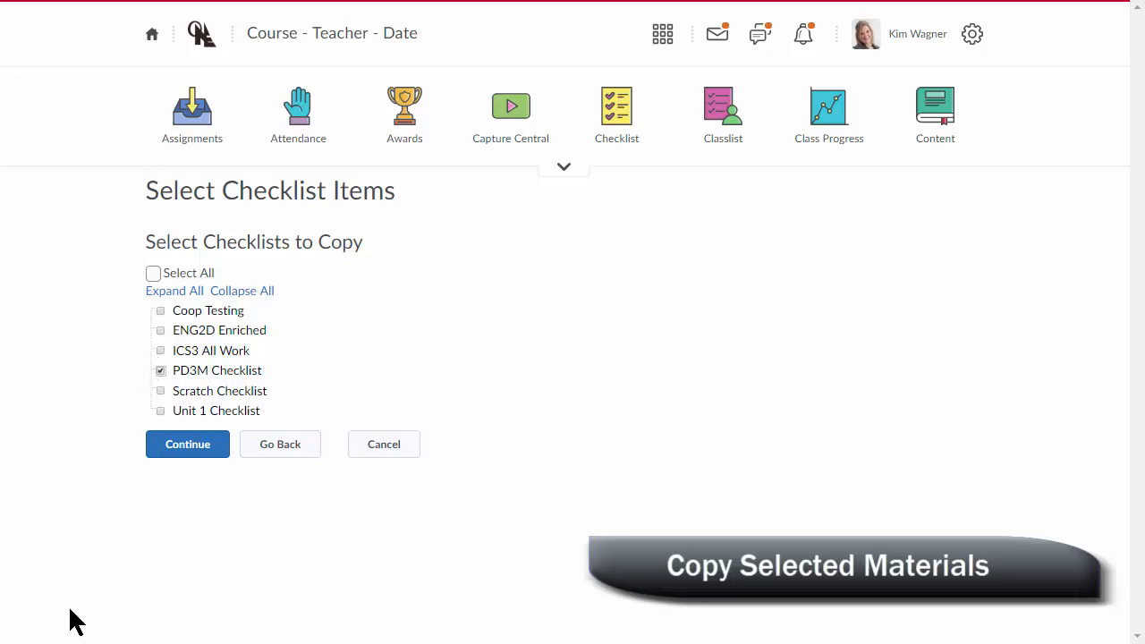
left_click(194, 448)
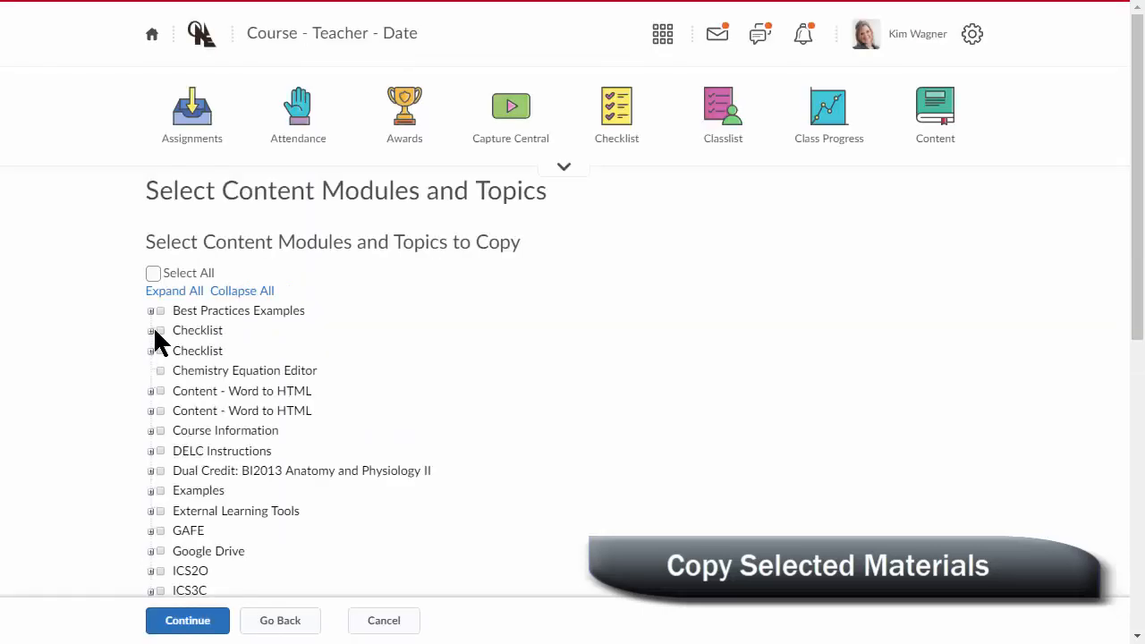
- Select the Best Practices Examples module without Live Collaboration in Google Docs, Mindomo Assignment and States of Matter - Old View, and finish the copy
left_click(160, 310)
left_click(150, 311)
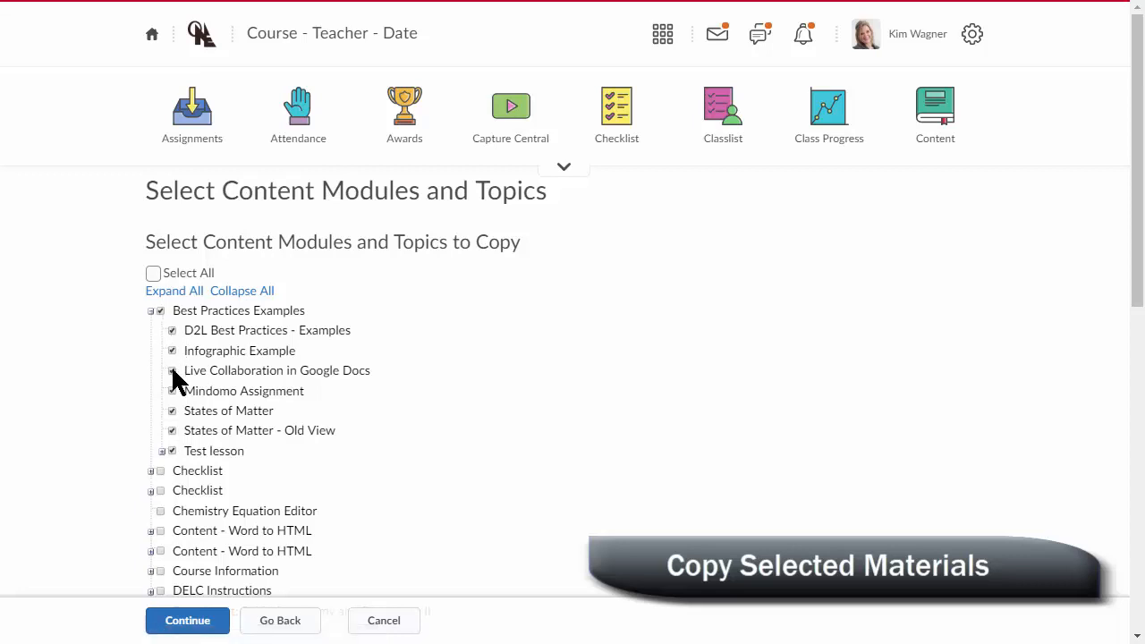
left_click(171, 431)
left_click(202, 625)
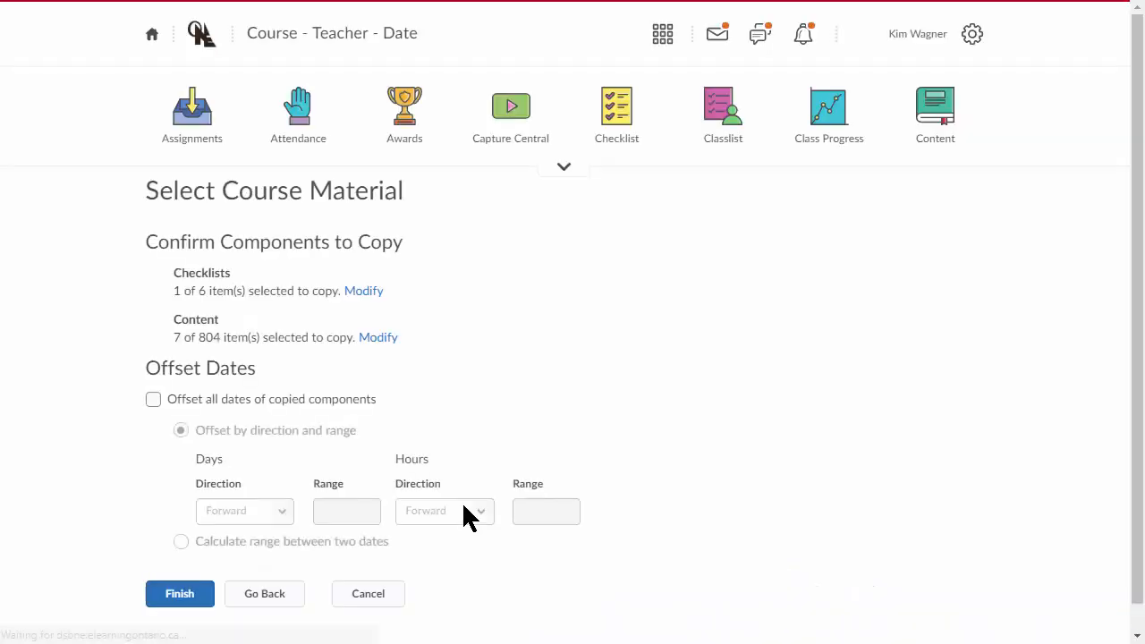
left_click(174, 598)
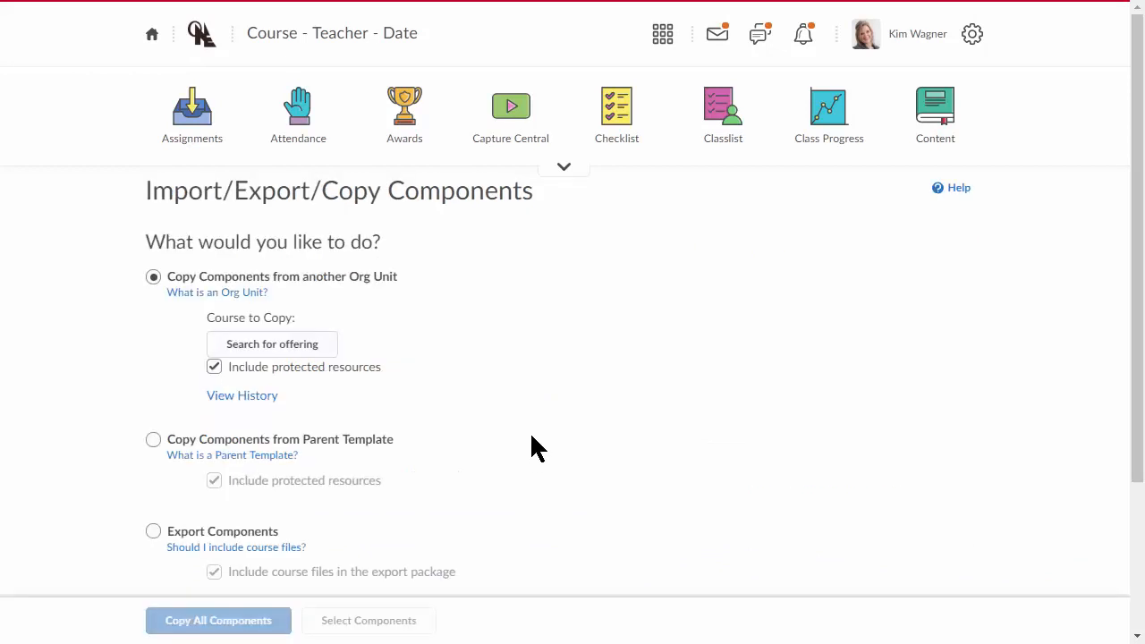
- Choose Export Components for the Course - Teacher - Date course and start the export setup
left_click(153, 532)
scroll(168, 551, "down", 1)
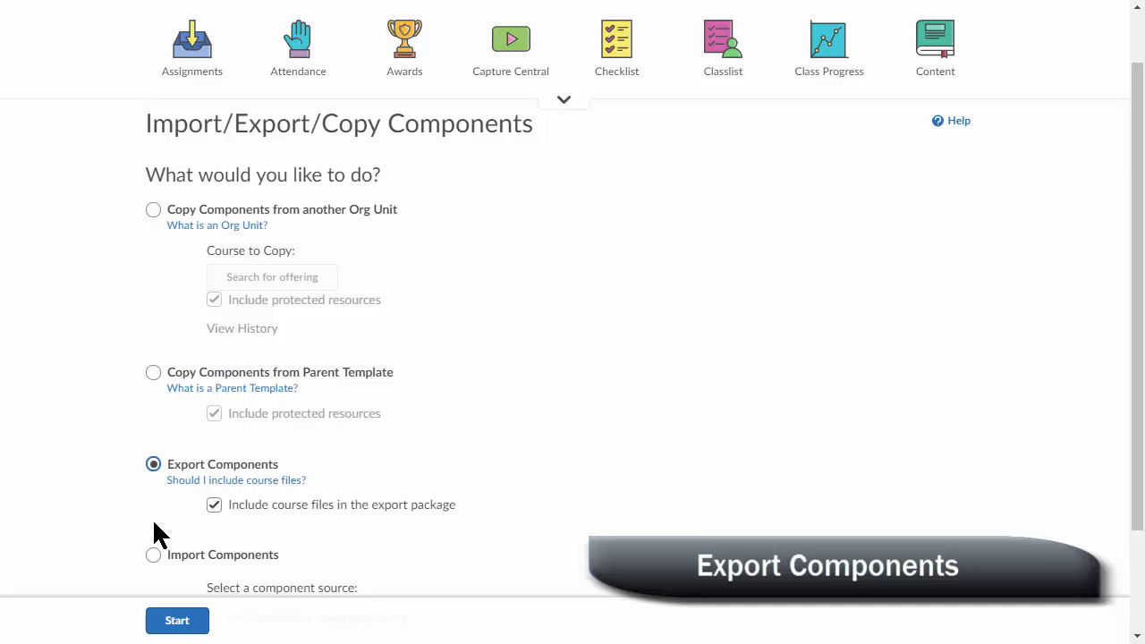
left_click(175, 628)
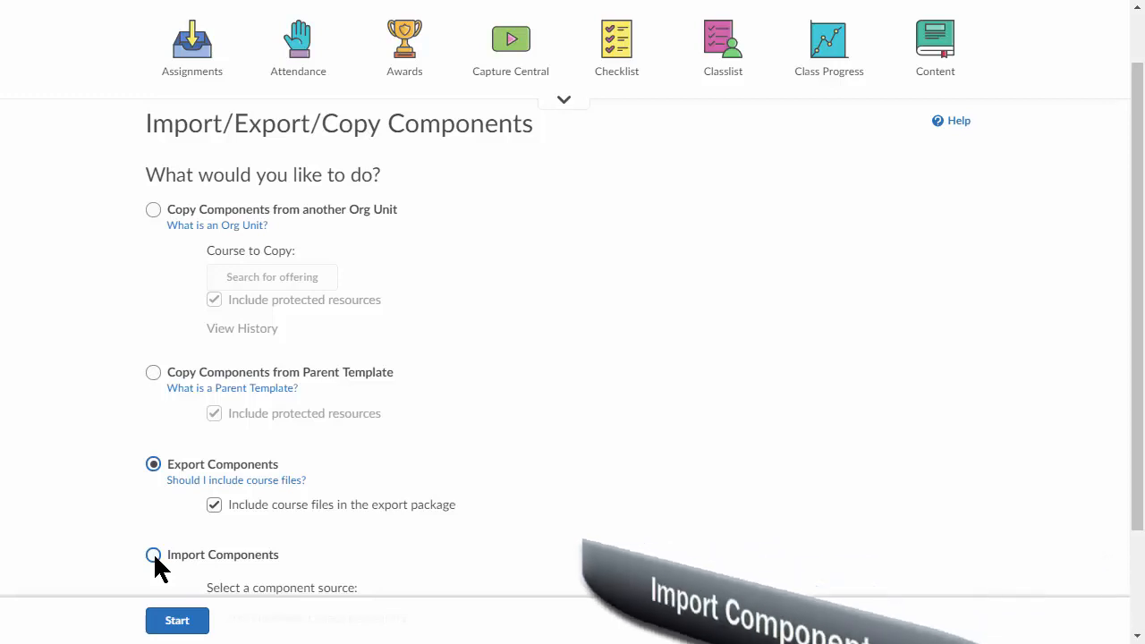
left_click(178, 624)
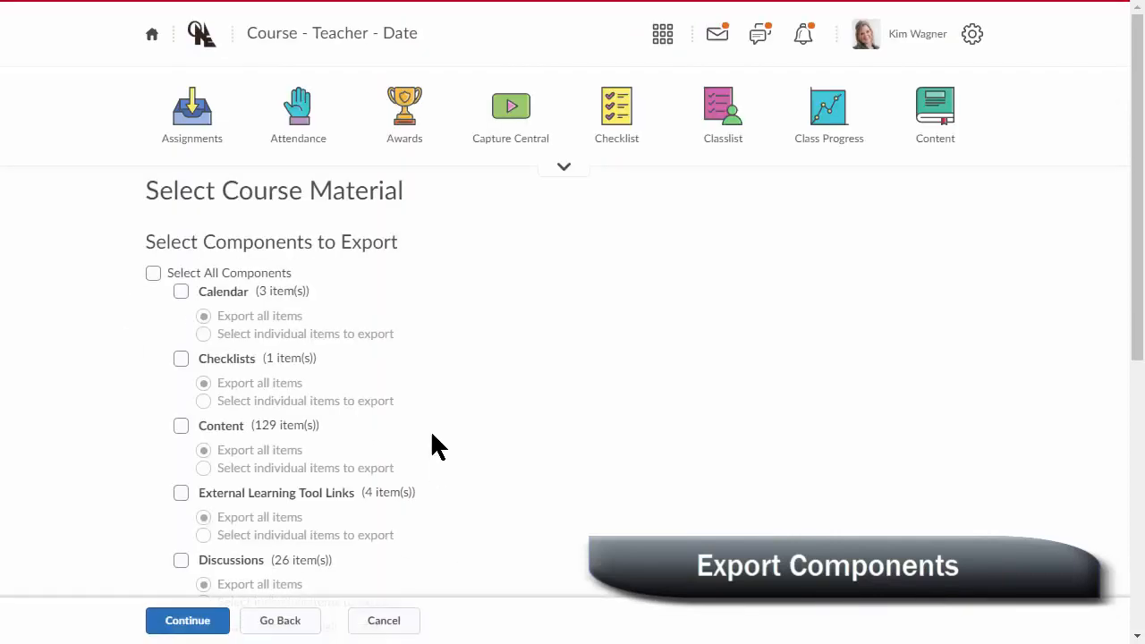
- Select all components for export and confirm the selection to run the export
left_click(147, 274)
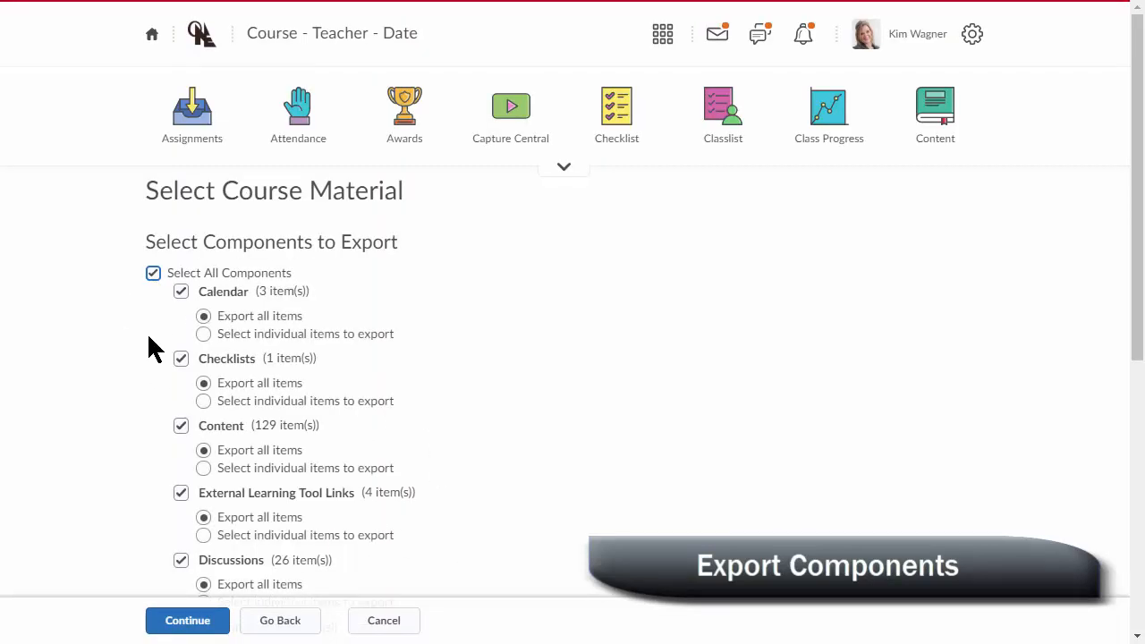
left_click(190, 622)
left_click(189, 622)
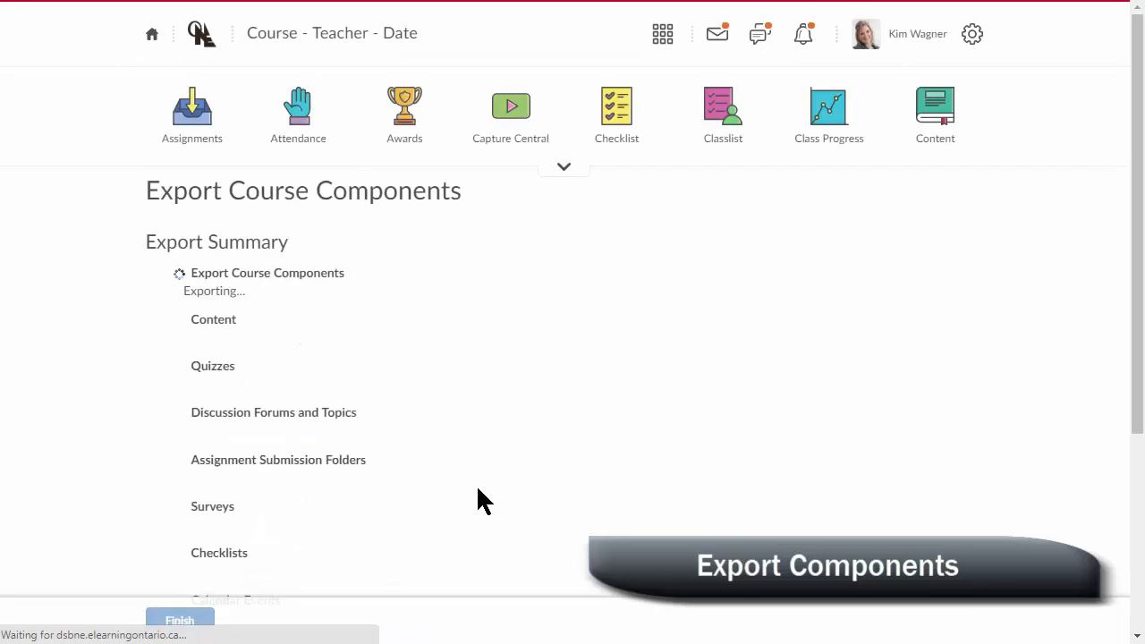